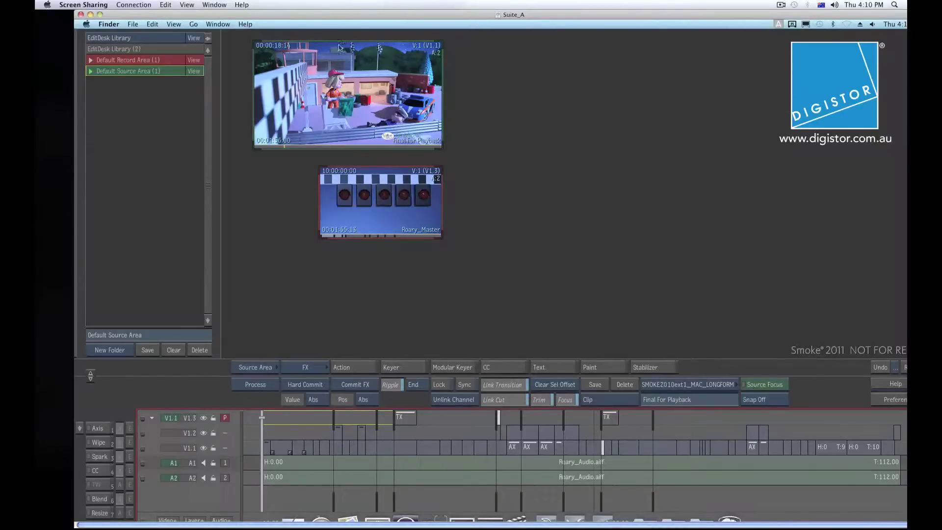
Enlarge the Suite_A window, then scrub through the Roary_Master edit and the Final For Playback clip
{"action": "left_click_drag", "start_coordinate": [320, 15], "coordinate": [787, 76]}
{"action": "left_click", "coordinate": [567, 76]}
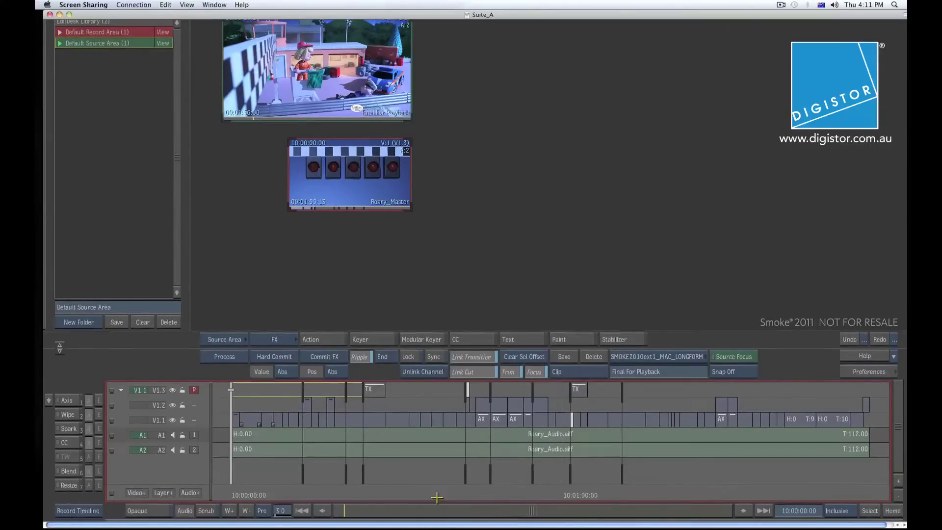
{"action": "left_click_drag", "start_coordinate": [414, 490], "coordinate": [565, 490]}
{"action": "left_click_drag", "start_coordinate": [623, 488], "coordinate": [706, 485]}
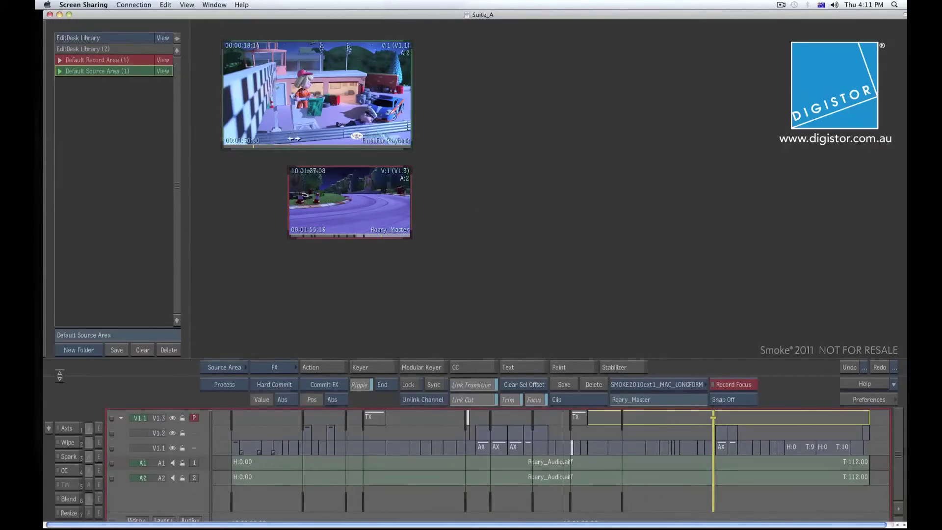
{"action": "left_click_drag", "start_coordinate": [293, 140], "coordinate": [338, 142]}
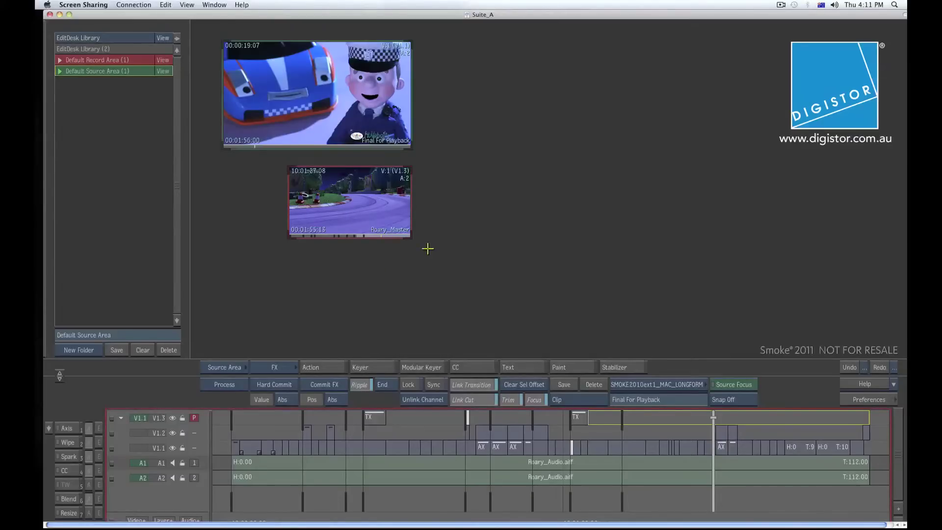
Load the Second_Session project in Preferences and exit to the empty edit desk
{"action": "left_click", "coordinate": [878, 402]}
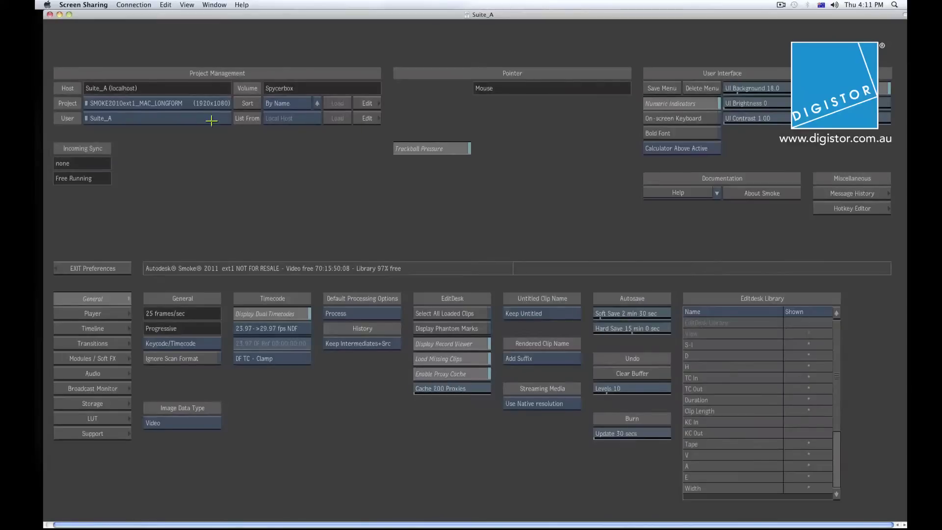
{"action": "left_click", "coordinate": [180, 106]}
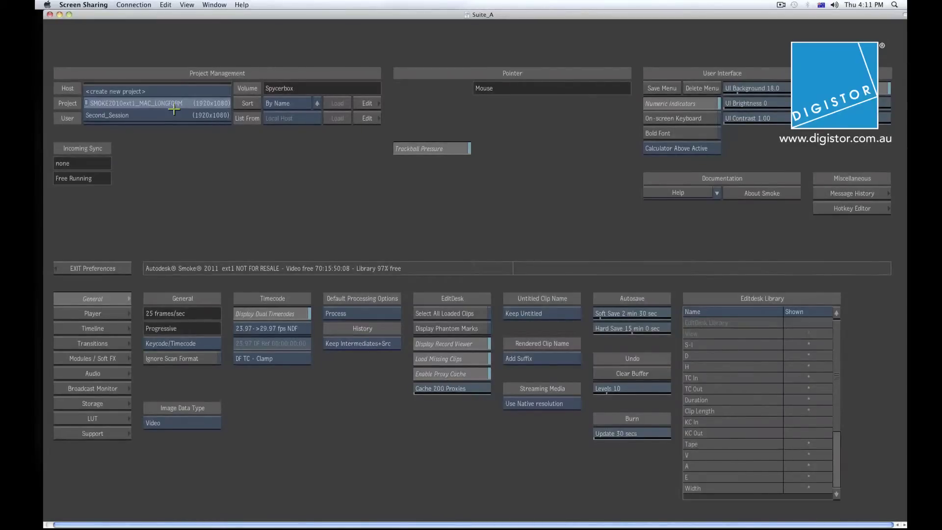
{"action": "left_click", "coordinate": [174, 120]}
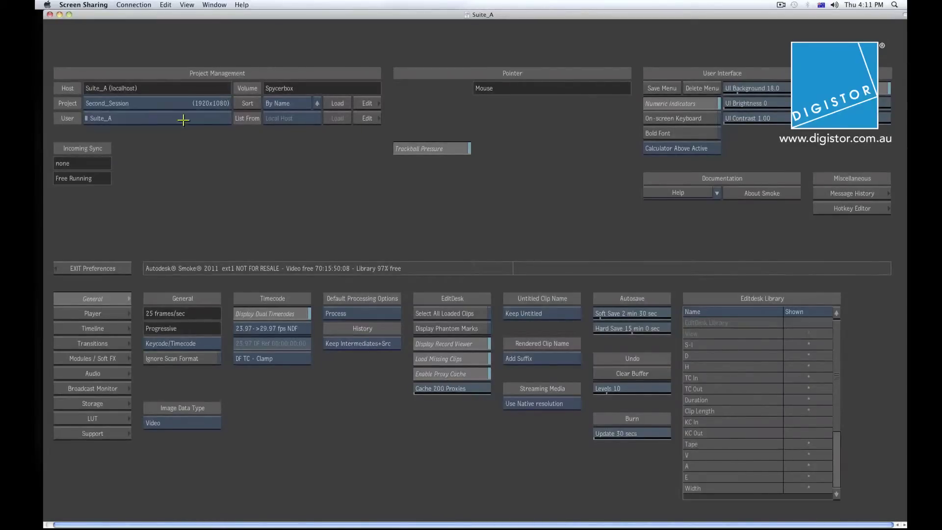
{"action": "left_click", "coordinate": [337, 104]}
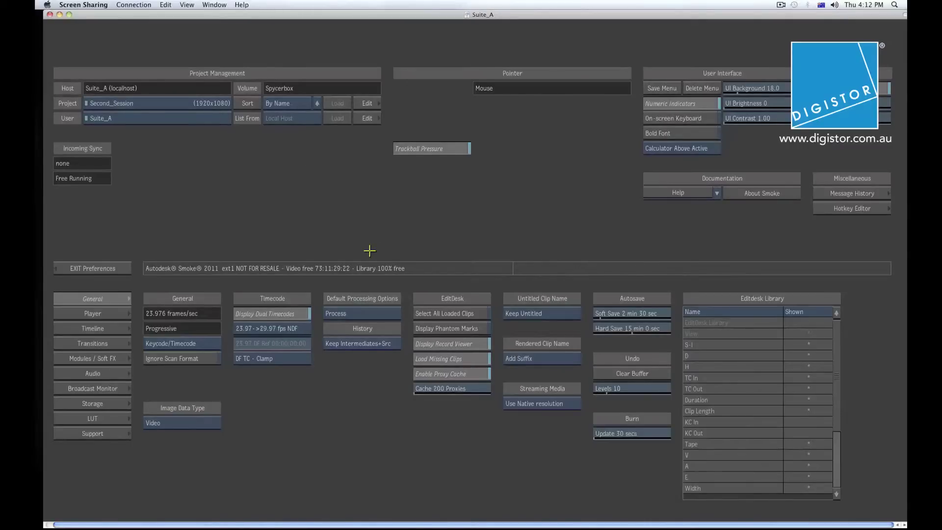
{"action": "left_click", "coordinate": [108, 268]}
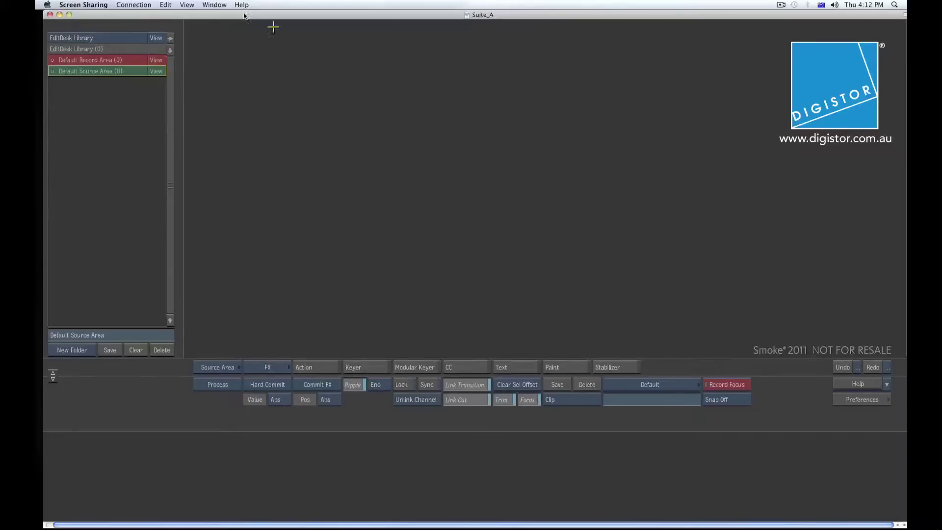
On the local startup screen, set framestore to Suite_A, open the Spycerbox volume and list its projects
{"action": "left_click_drag", "start_coordinate": [281, 16], "coordinate": [795, 16]}
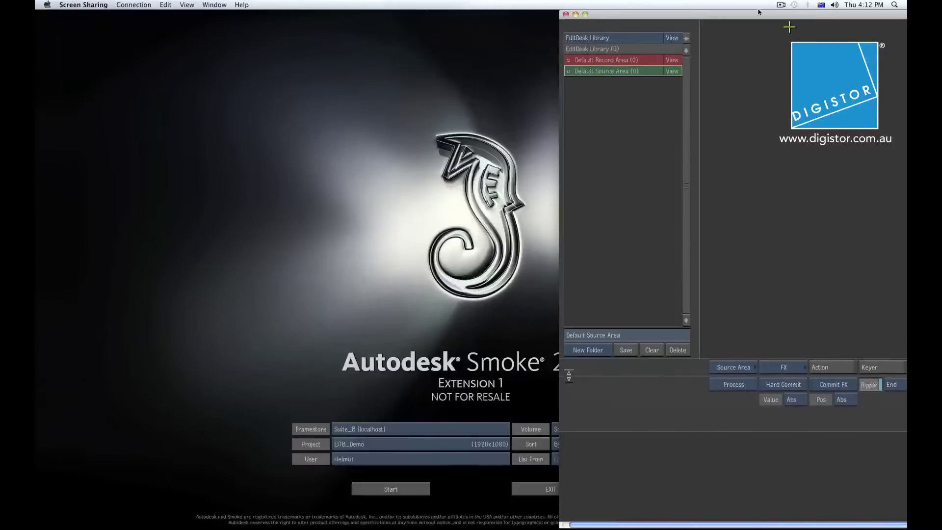
{"action": "left_click", "coordinate": [381, 177]}
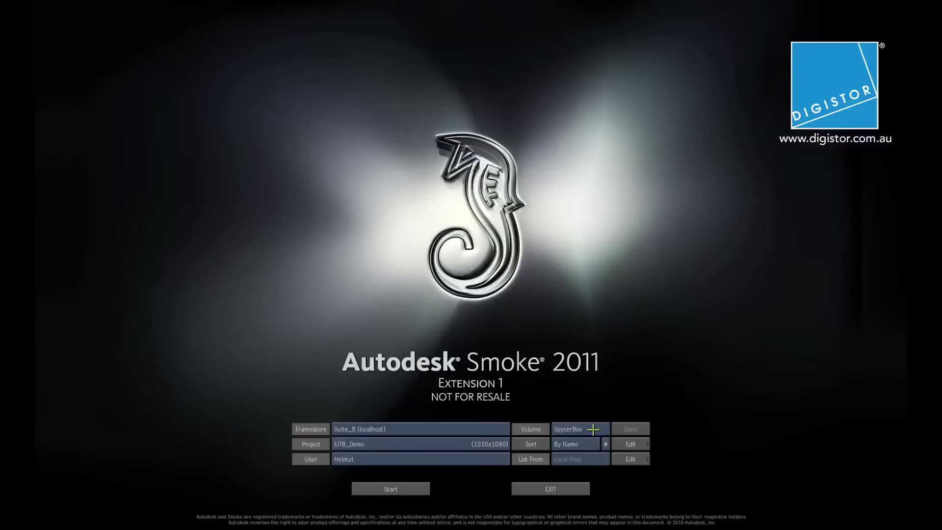
{"action": "mouse_move", "coordinate": [592, 428]}
{"action": "left_click", "coordinate": [484, 431]}
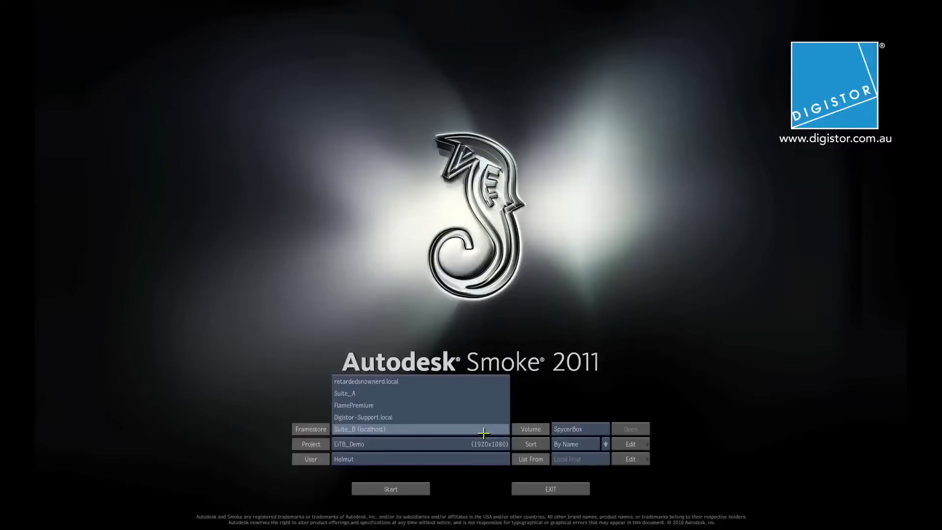
{"action": "left_click", "coordinate": [376, 396]}
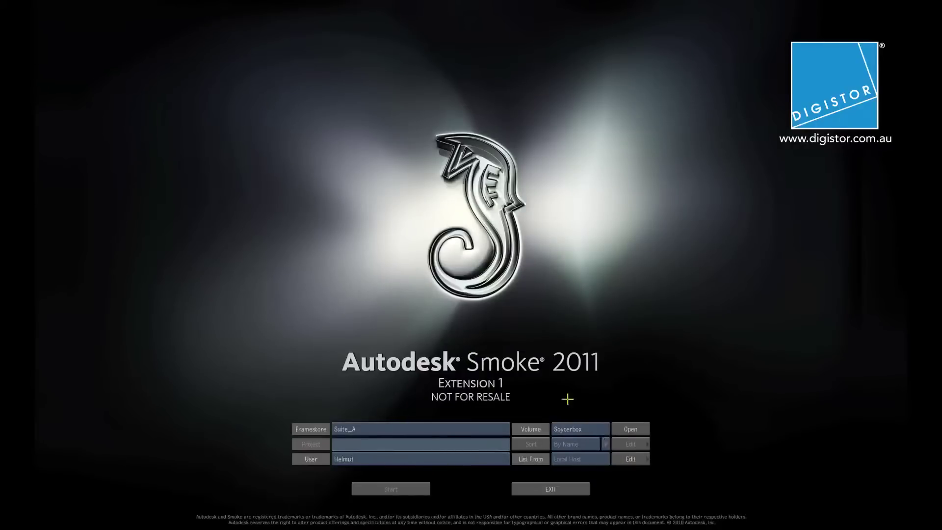
{"action": "left_click", "coordinate": [630, 429]}
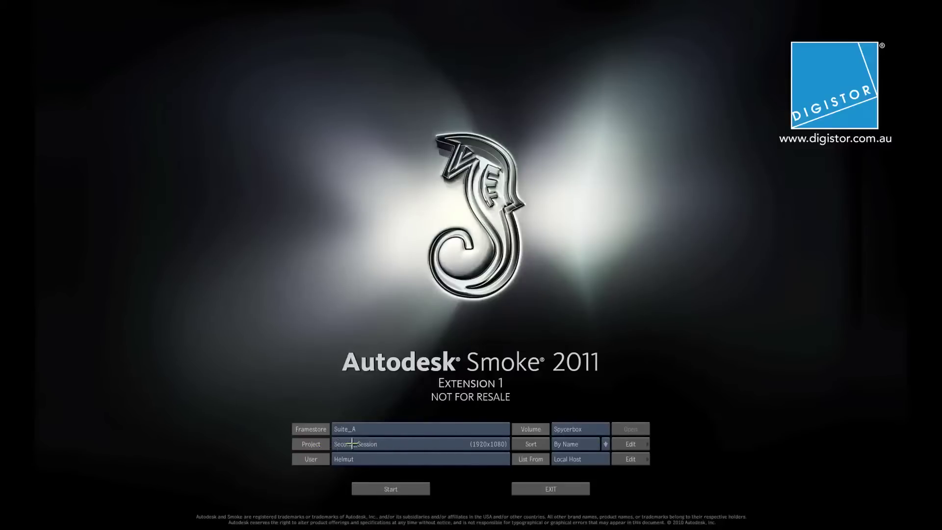
{"action": "left_click", "coordinate": [386, 445]}
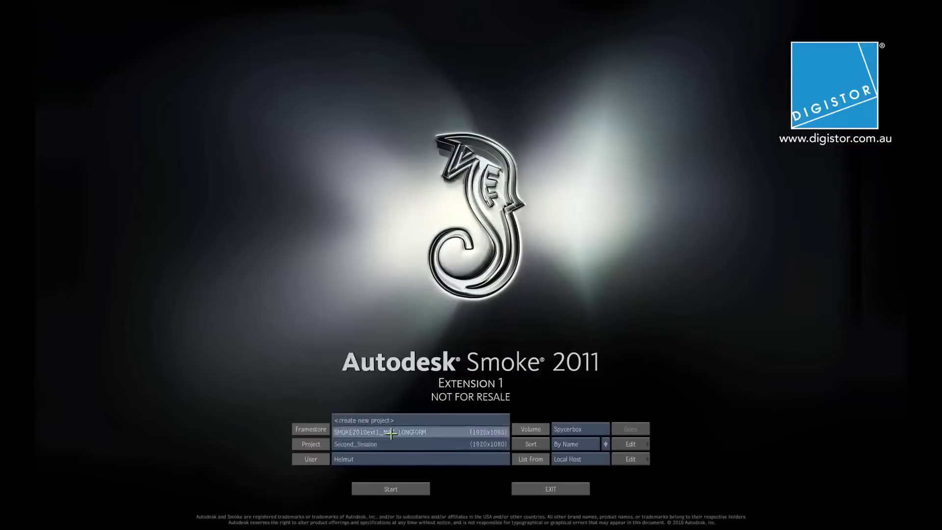
Choose SMOKE2010ext1_MAC_LONGFORM and start, loading the Final For Playback and Roary_Master clips
{"action": "left_click", "coordinate": [391, 431]}
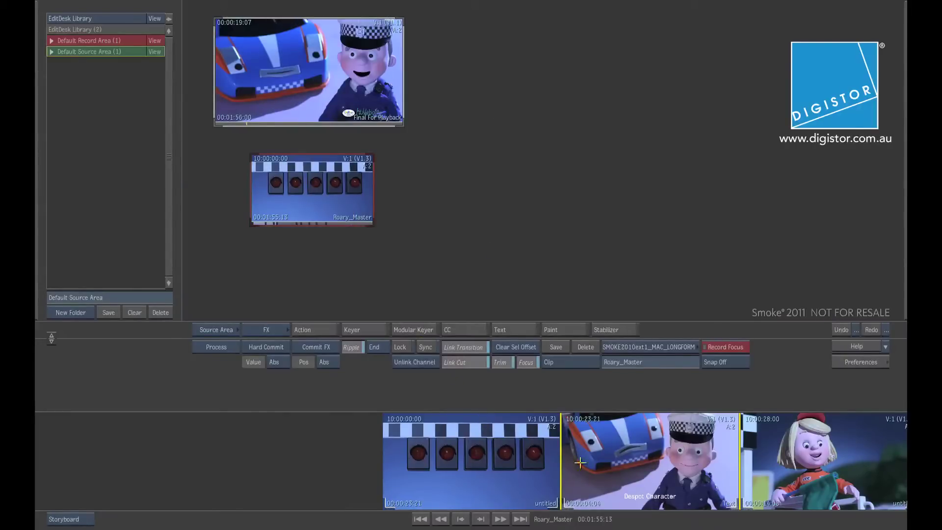
Scrub Roary_Master to about 10:00:57 and play it to the megaphone shot near 10:01:06:07
{"action": "left_click_drag", "start_coordinate": [606, 461], "coordinate": [498, 456]}
{"action": "key", "text": "Tab"}
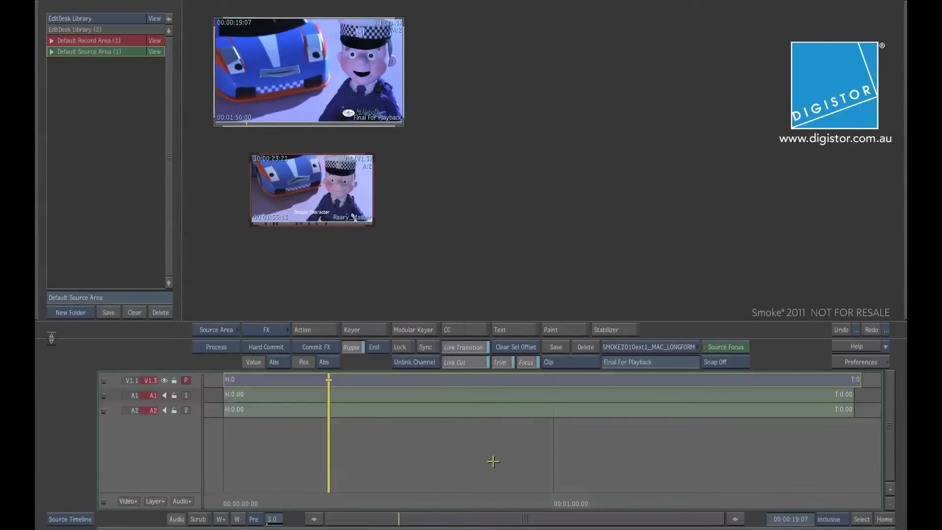
{"action": "key", "text": "Tab"}
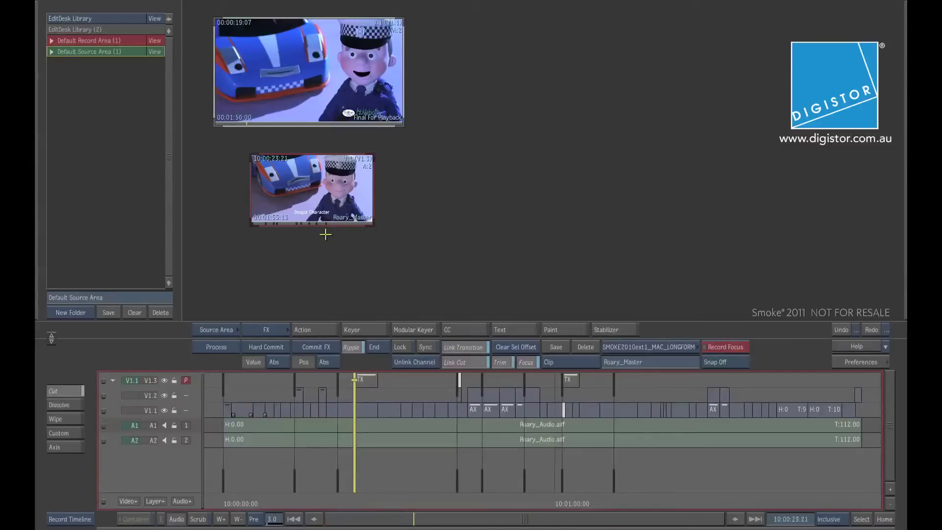
{"action": "left_click_drag", "start_coordinate": [423, 500], "coordinate": [539, 506]}
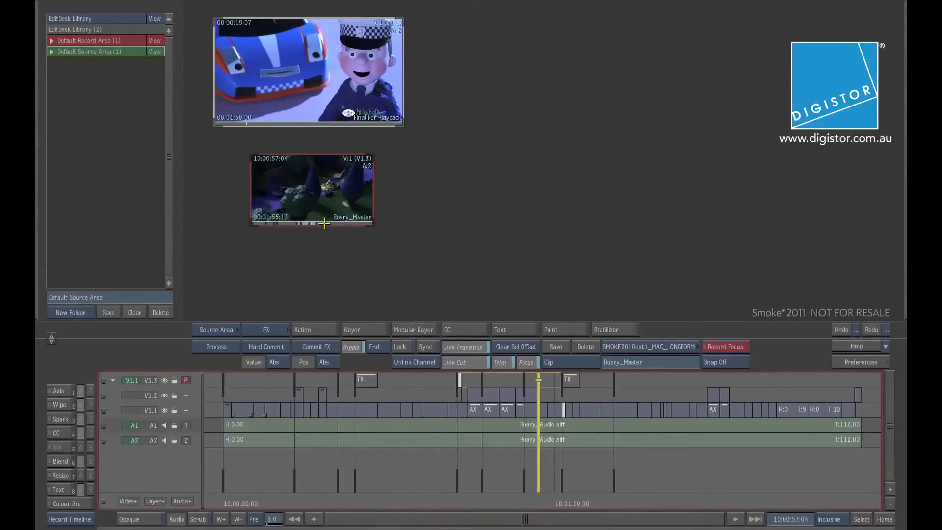
{"action": "key", "text": "space"}
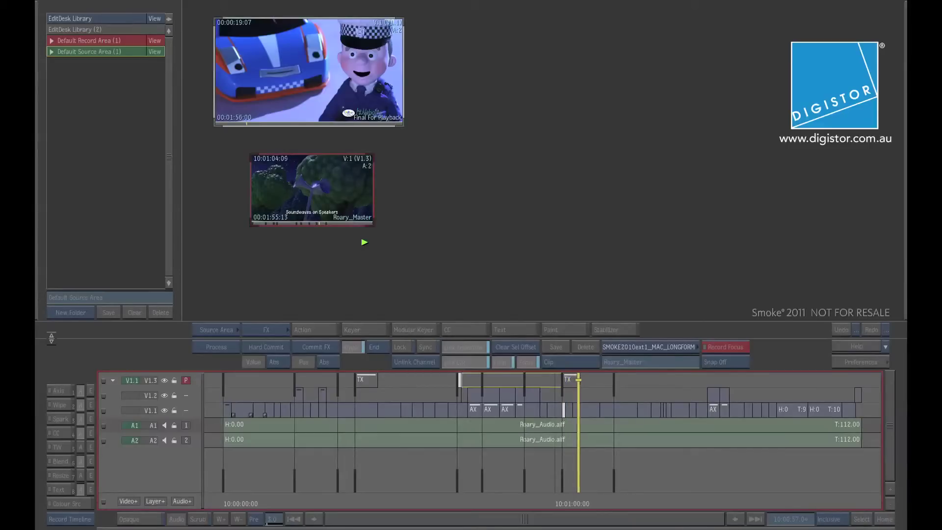
{"action": "left_click", "coordinate": [364, 242]}
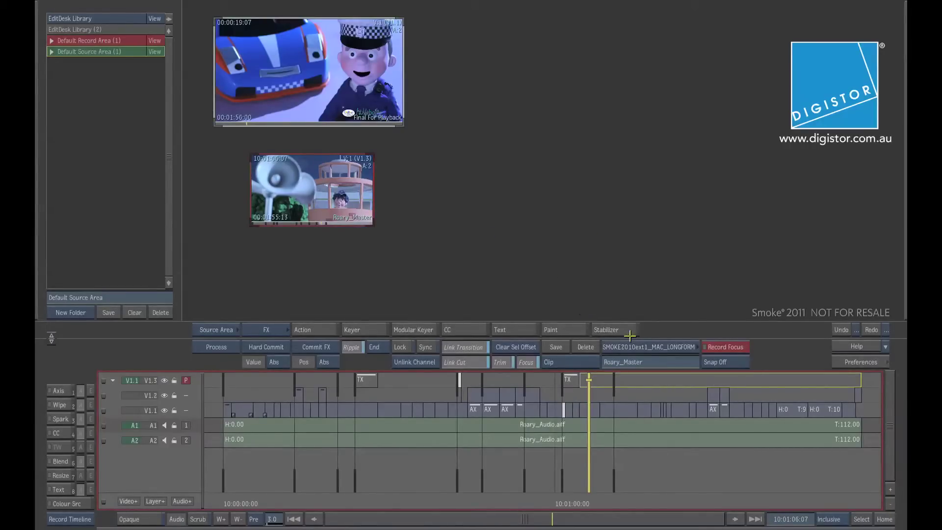
Open the clip library, browse its list of libraries, and return to the edit desk
{"action": "left_click", "coordinate": [640, 347]}
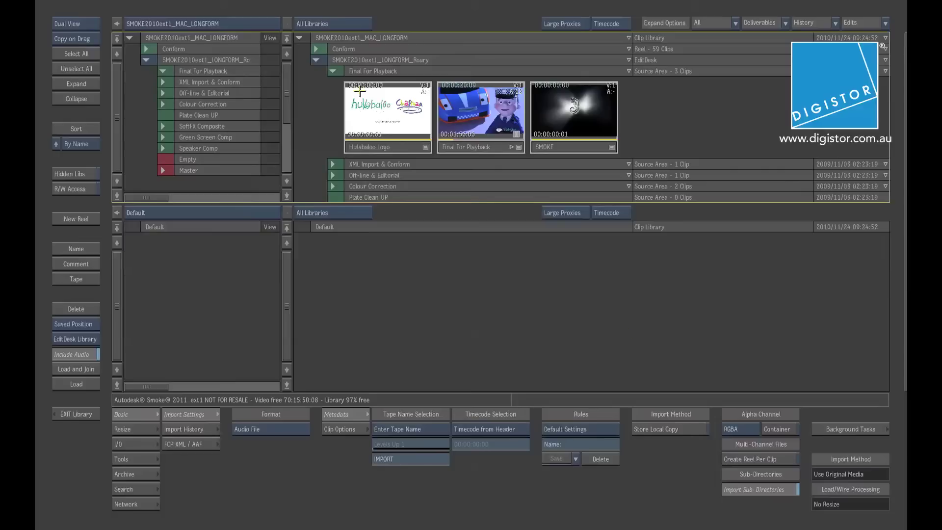
{"action": "left_click", "coordinate": [200, 25]}
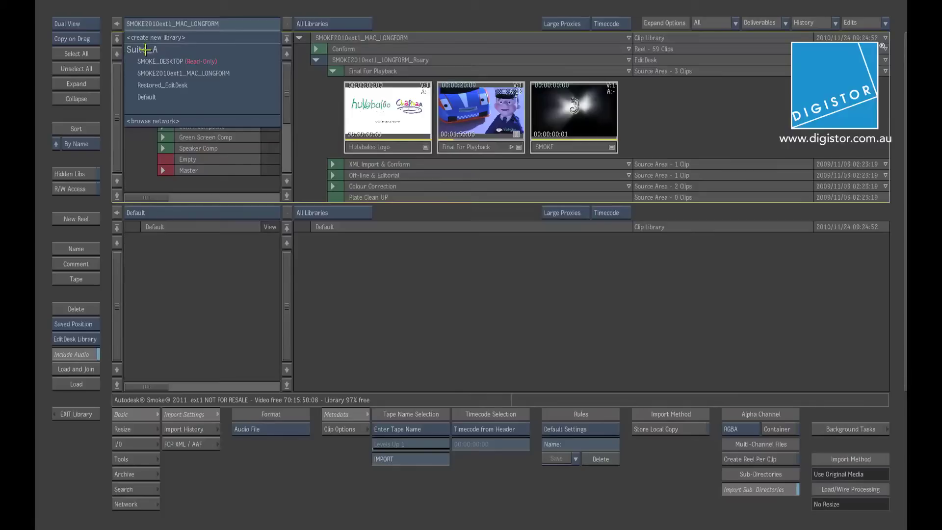
{"action": "left_click", "coordinate": [405, 267]}
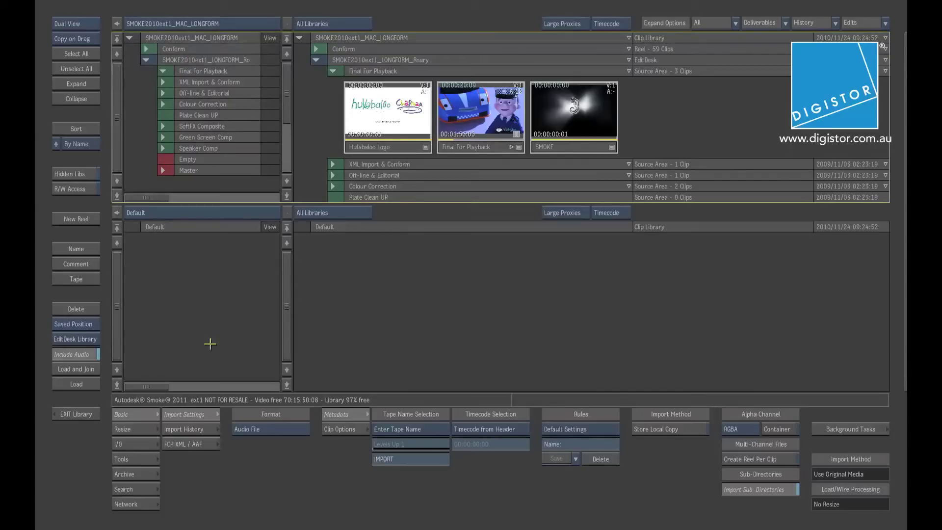
{"action": "left_click", "coordinate": [76, 413]}
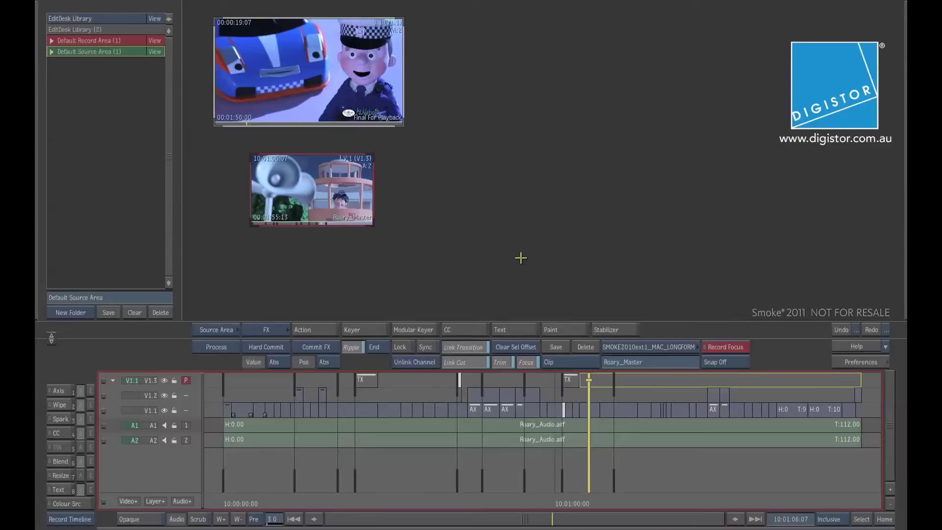
Quit Smoke on this suite from the preferences screen, confirming the exit
{"action": "left_click", "coordinate": [852, 363]}
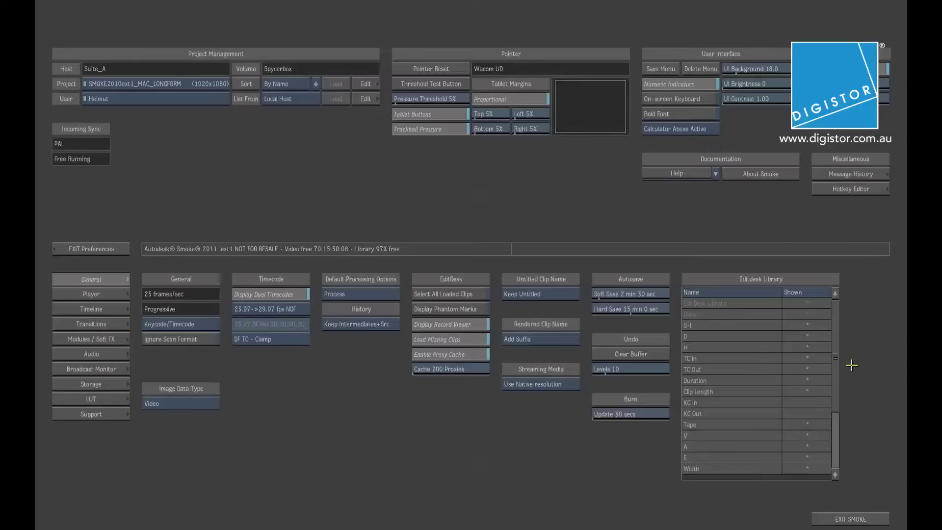
{"action": "left_click", "coordinate": [868, 519]}
{"action": "left_click", "coordinate": [868, 519]}
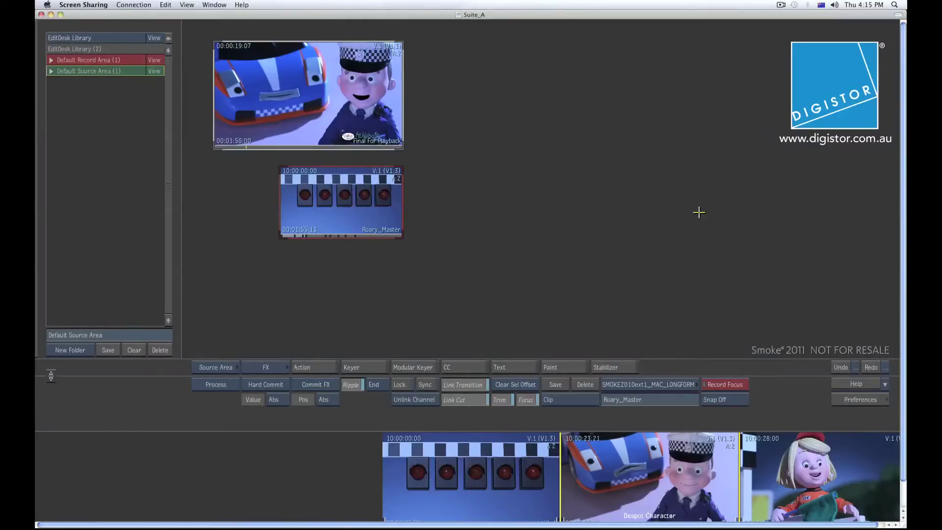
In Suite_A's window, switch Roary_Master from storyboard to the record timeline
{"action": "mouse_move", "coordinate": [499, 16]}
{"action": "left_mouse_down"}
{"action": "mouse_move", "coordinate": [506, 217]}
{"action": "mouse_move", "coordinate": [508, 15]}
{"action": "mouse_move", "coordinate": [495, 14]}
{"action": "left_mouse_up"}
{"action": "scroll", "coordinate": [714, 473], "scroll_direction": "down", "scroll_amount": 1}
{"action": "scroll", "coordinate": [804, 486], "scroll_direction": "down", "scroll_amount": 1}
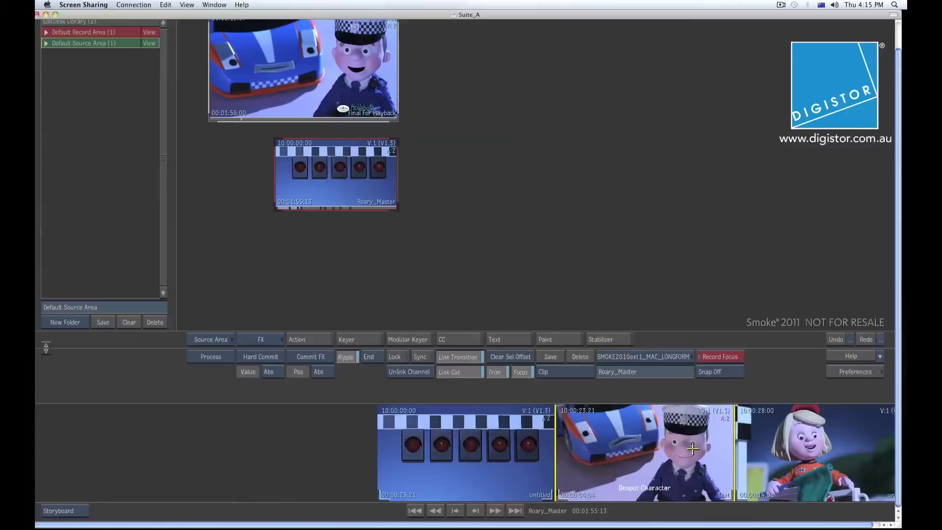
{"action": "key", "text": "ctrl+t"}
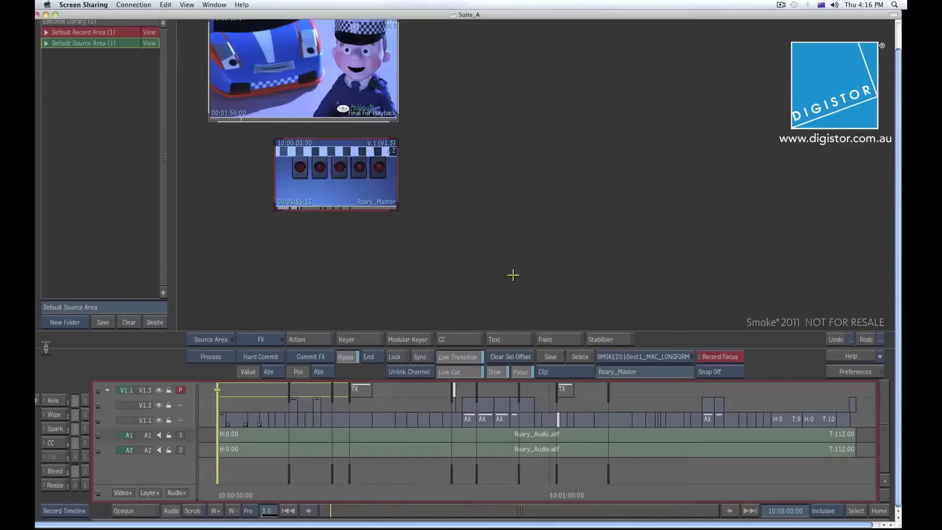
Focus Final For Playback and create a new library named Suite_B
{"action": "left_click", "coordinate": [514, 125]}
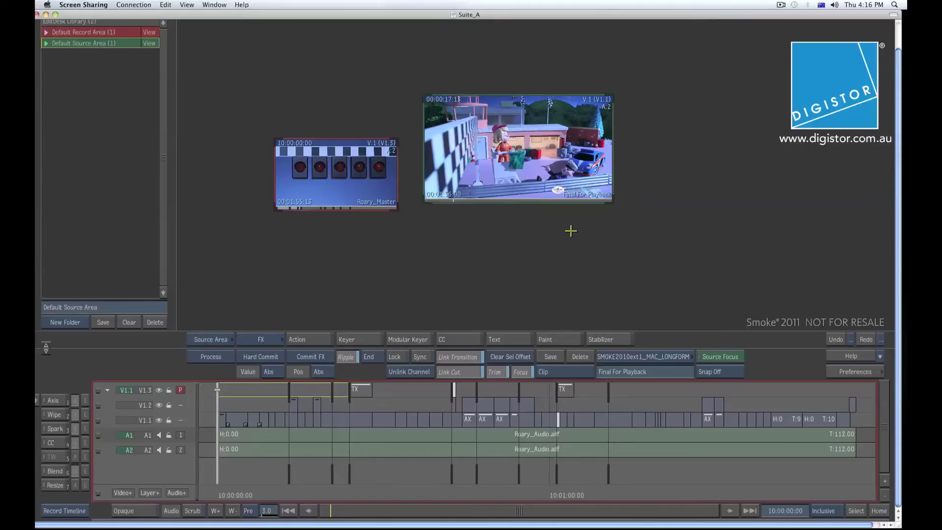
{"action": "left_click", "coordinate": [657, 357]}
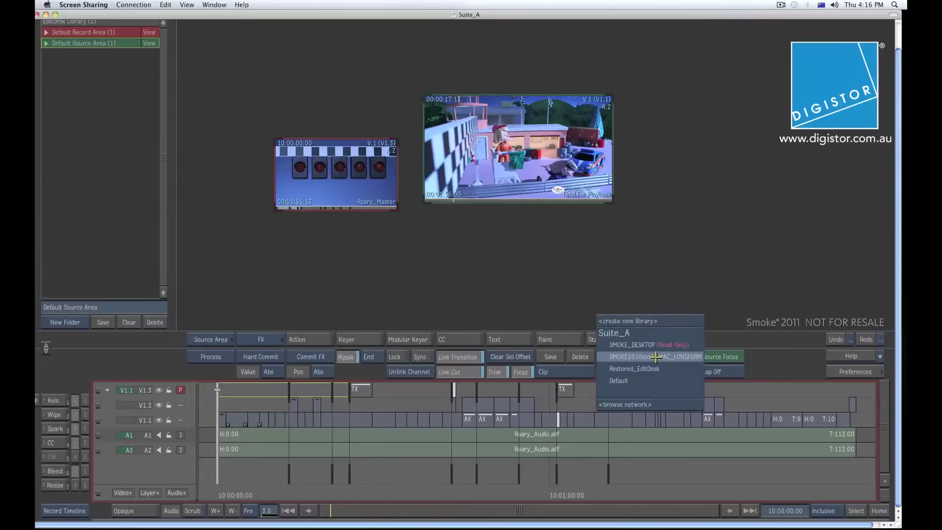
{"action": "left_click", "coordinate": [629, 320]}
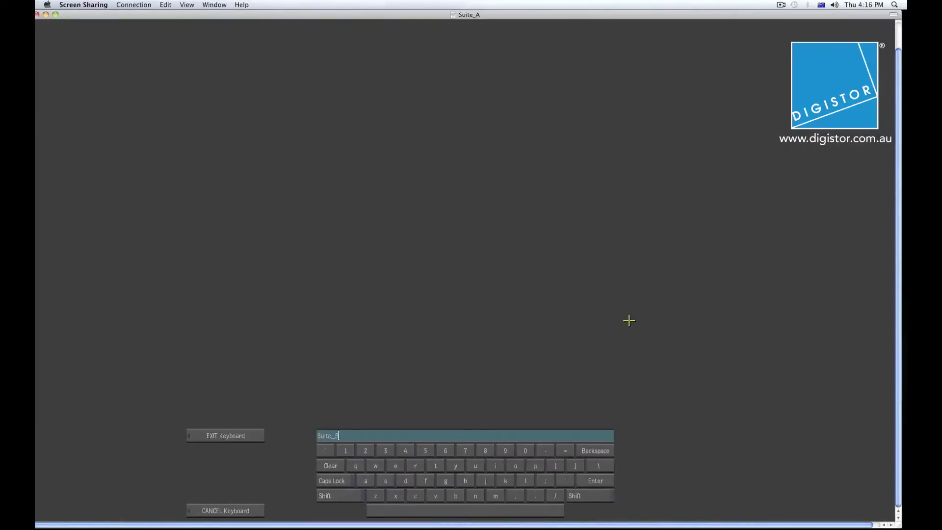
{"action": "key", "text": "Return"}
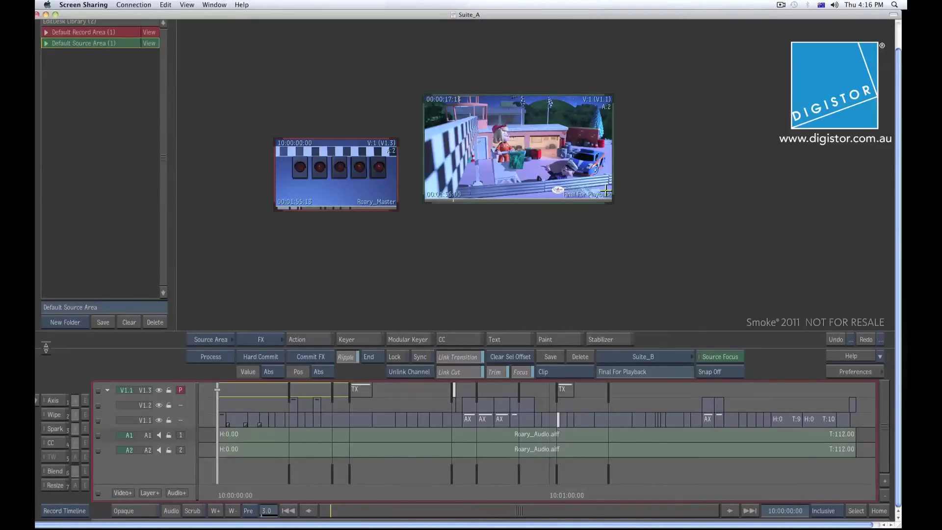
Save Final For Playback into the Suite_B library and move the Suite_A window aside
{"action": "left_click_drag", "start_coordinate": [502, 146], "coordinate": [653, 356]}
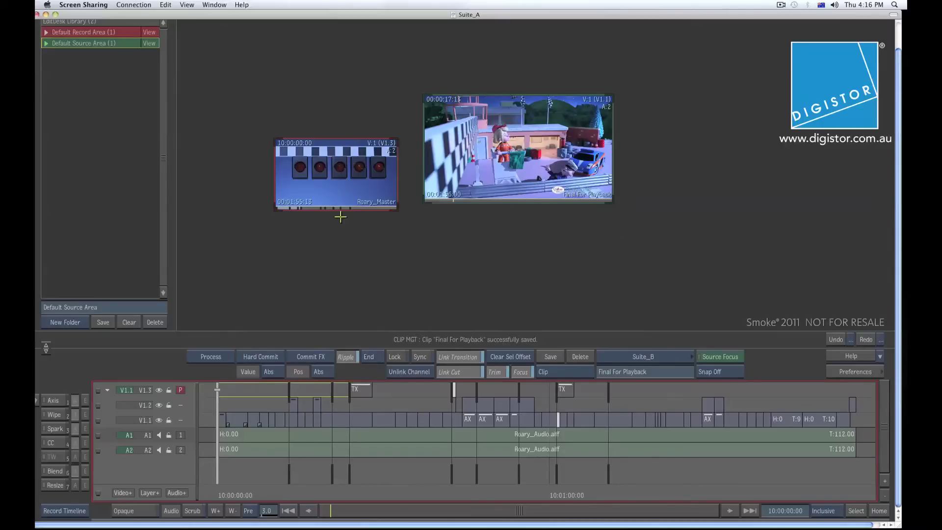
{"action": "left_click_drag", "start_coordinate": [348, 177], "coordinate": [332, 193]}
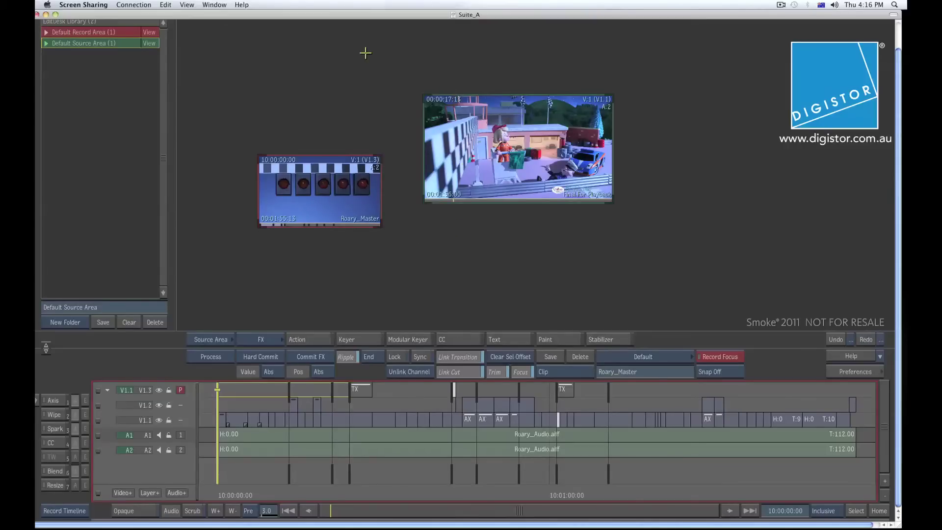
{"action": "left_click_drag", "start_coordinate": [364, 15], "coordinate": [711, 26]}
Set framestore to Suite_B (localhost), open its volume, choose project Assist and start
{"action": "left_click", "coordinate": [342, 202]}
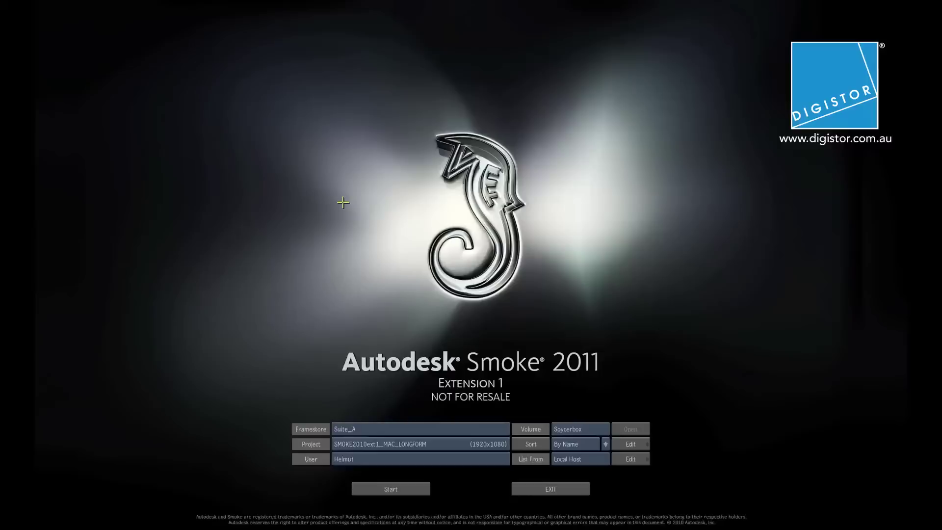
{"action": "left_click", "coordinate": [406, 430]}
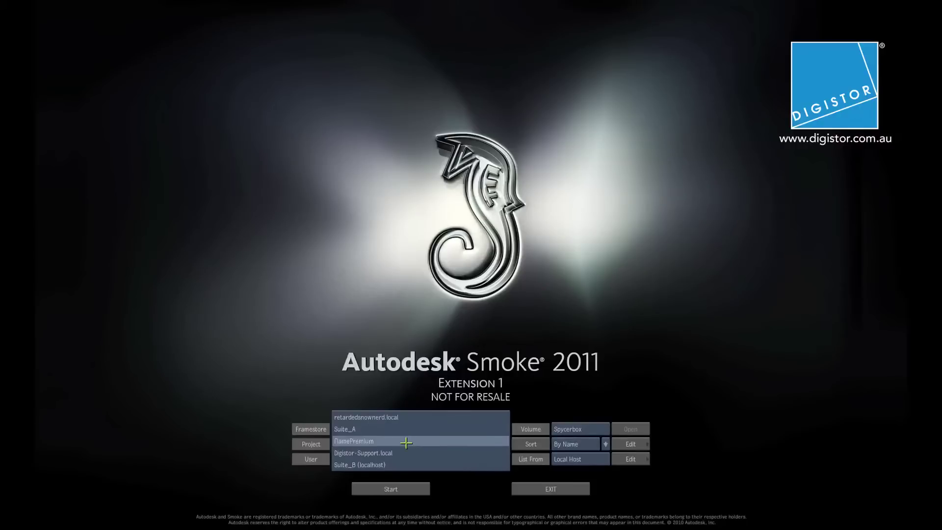
{"action": "left_click", "coordinate": [404, 463]}
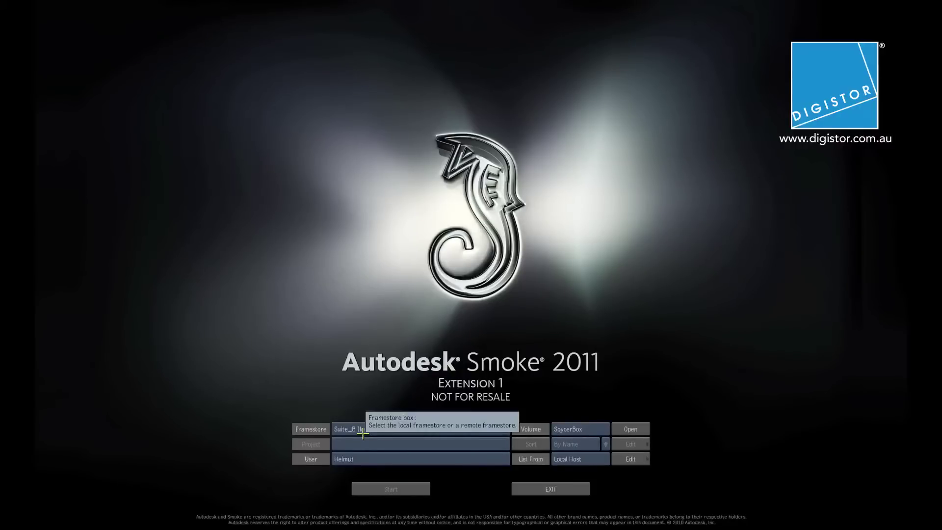
{"action": "left_click", "coordinate": [625, 430]}
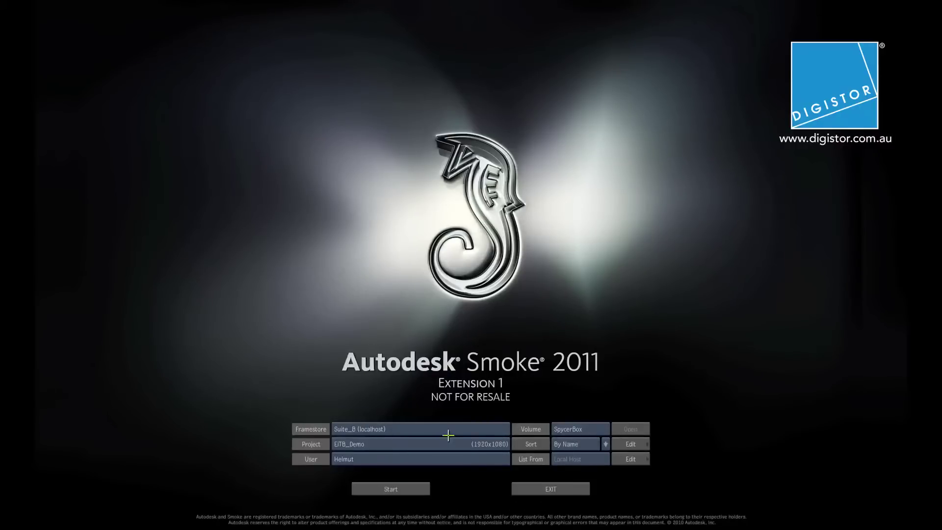
{"action": "left_click", "coordinate": [425, 445]}
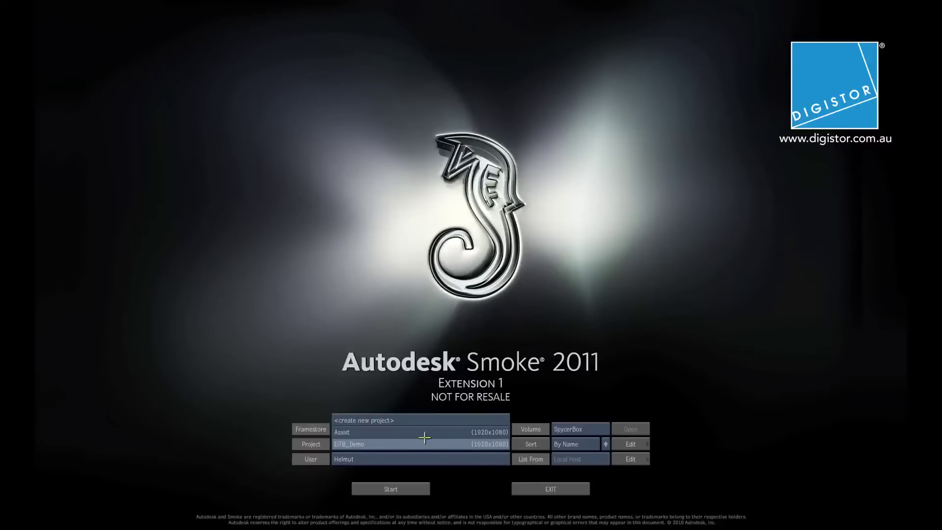
{"action": "left_click", "coordinate": [424, 432]}
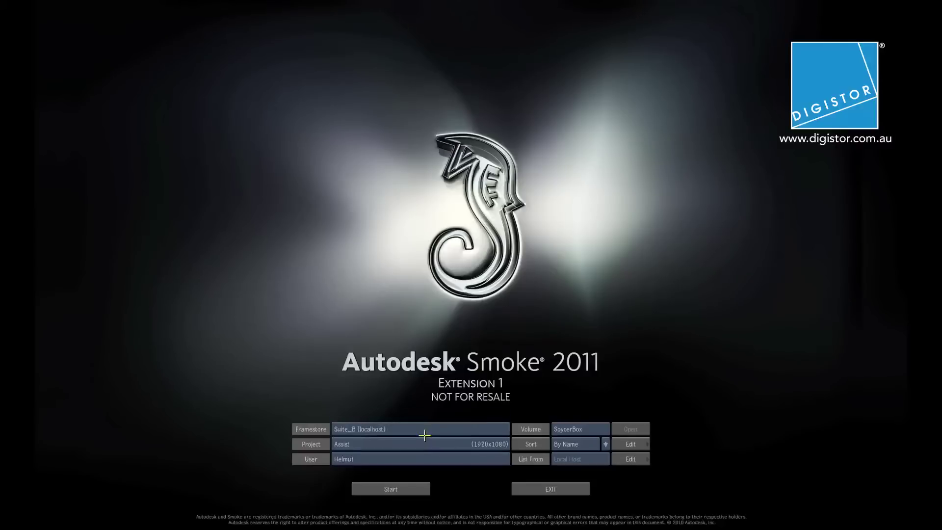
{"action": "left_click", "coordinate": [407, 486]}
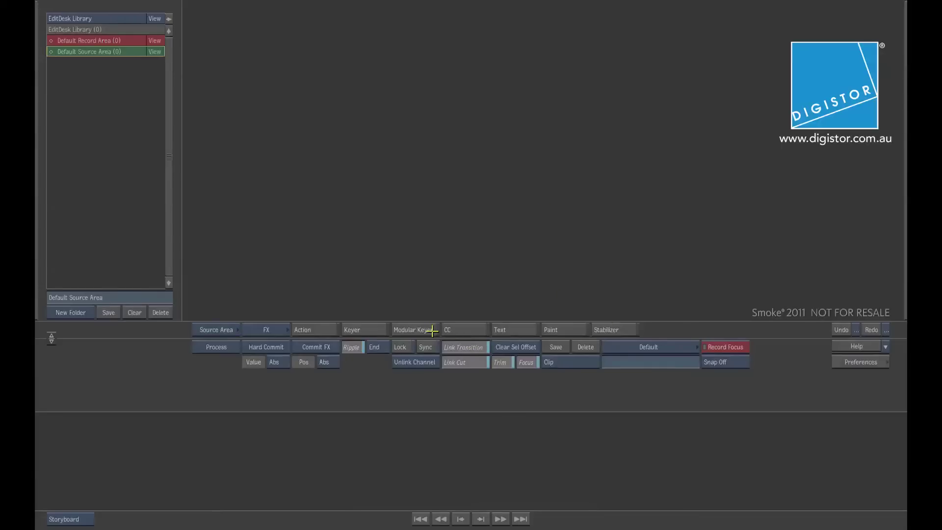
Return to the local Smoke session and open the Assist project's Default clip library
{"action": "key", "text": "super+Tab"}
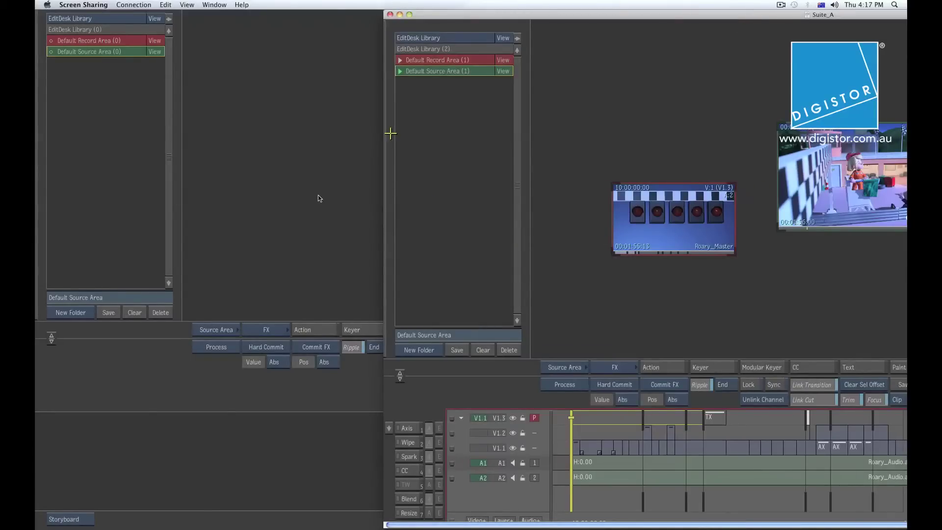
{"action": "left_click", "coordinate": [285, 187]}
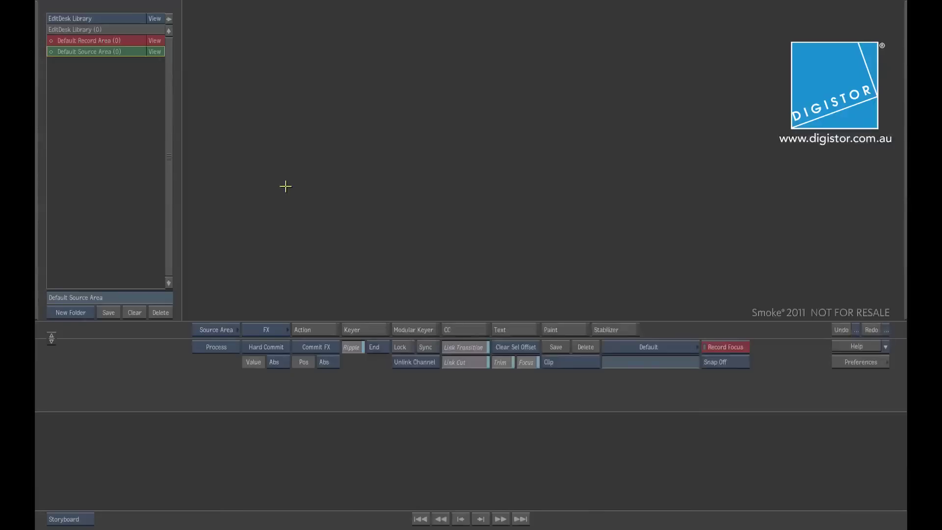
{"action": "left_click", "coordinate": [675, 346]}
Browse the network from the lower library list and open Suite_A:Framestore
{"action": "left_click", "coordinate": [240, 213]}
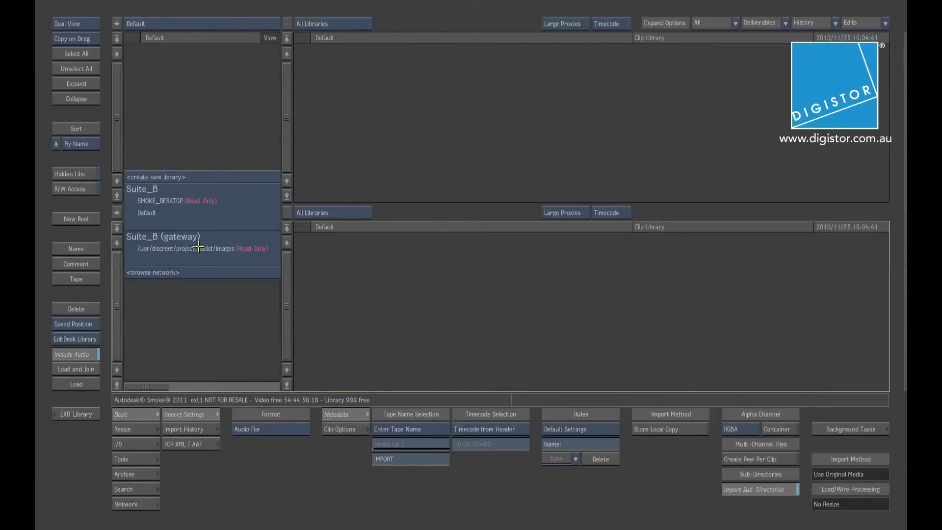
{"action": "left_click", "coordinate": [194, 273]}
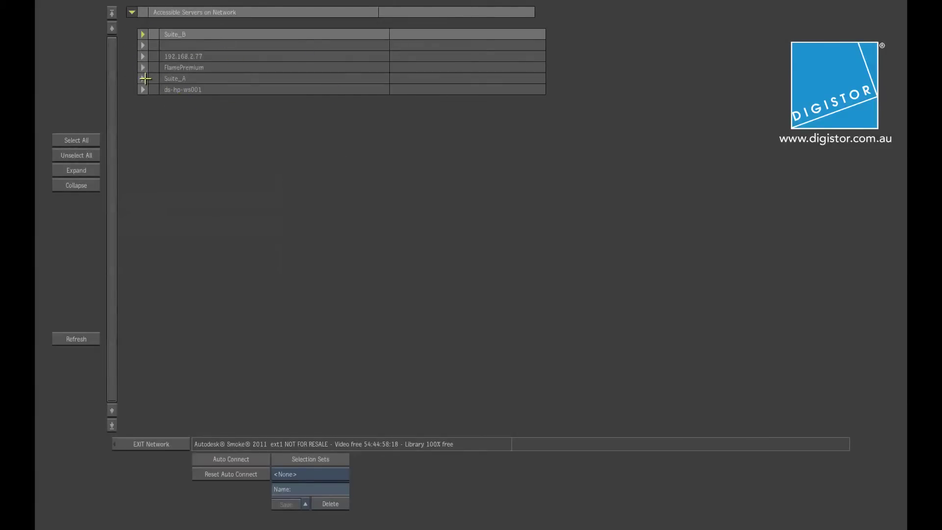
{"action": "left_click", "coordinate": [142, 78]}
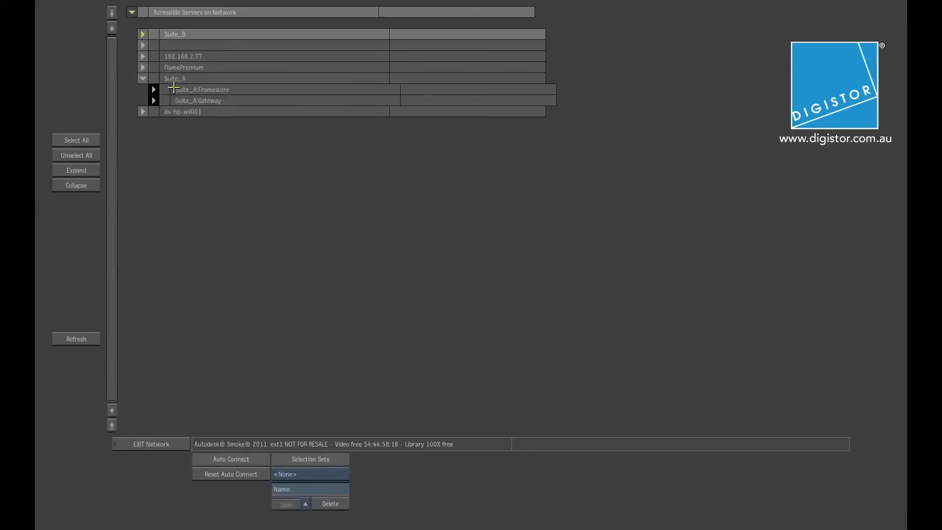
{"action": "left_click", "coordinate": [153, 89]}
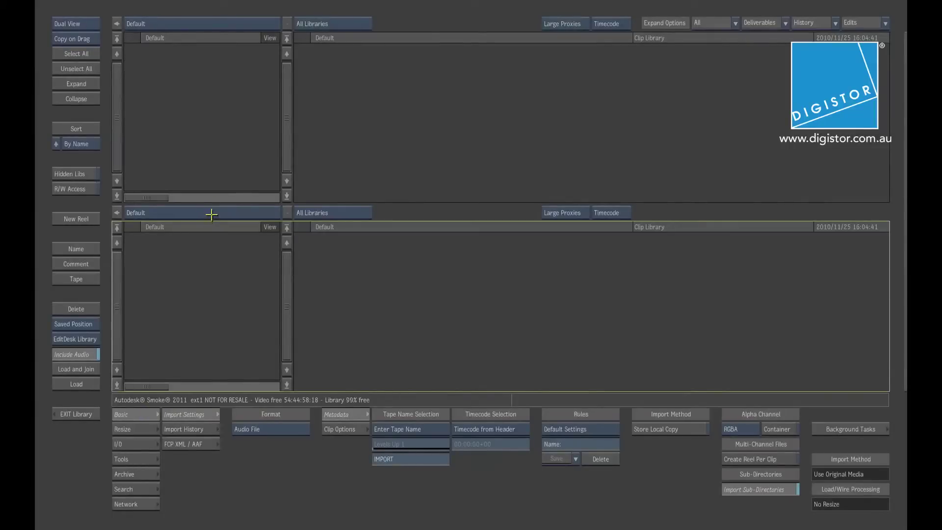
Open Suite_A's shared /Suite_B library and scrub through the Final For Playback clip
{"action": "left_click", "coordinate": [211, 214]}
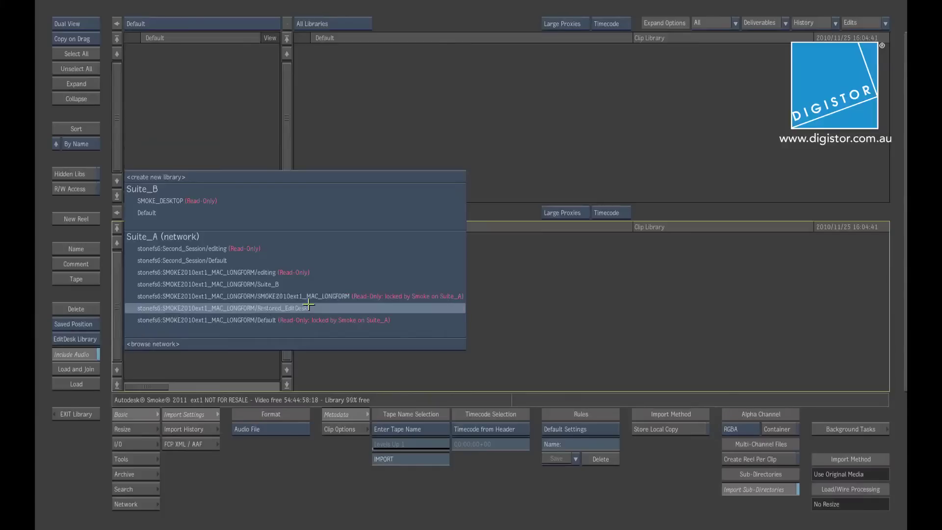
{"action": "left_click", "coordinate": [269, 285]}
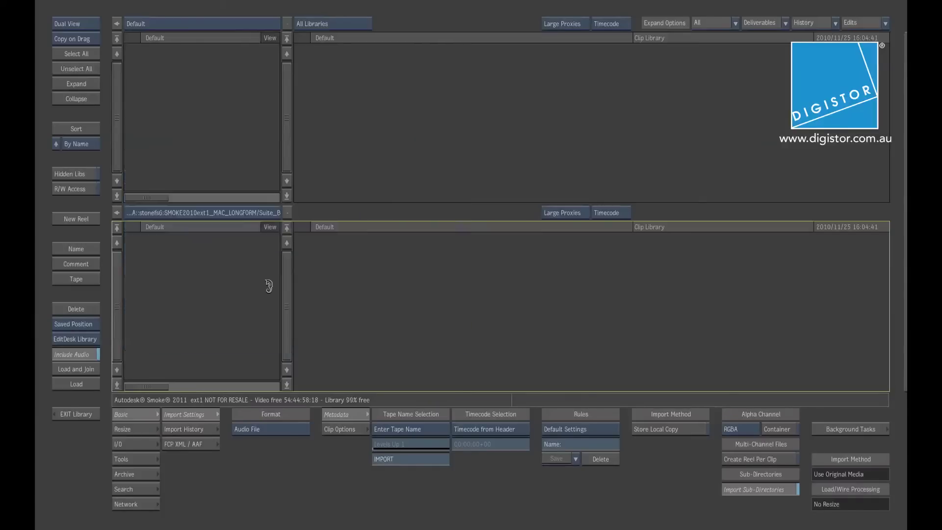
{"action": "left_click_drag", "start_coordinate": [333, 287], "coordinate": [324, 292]}
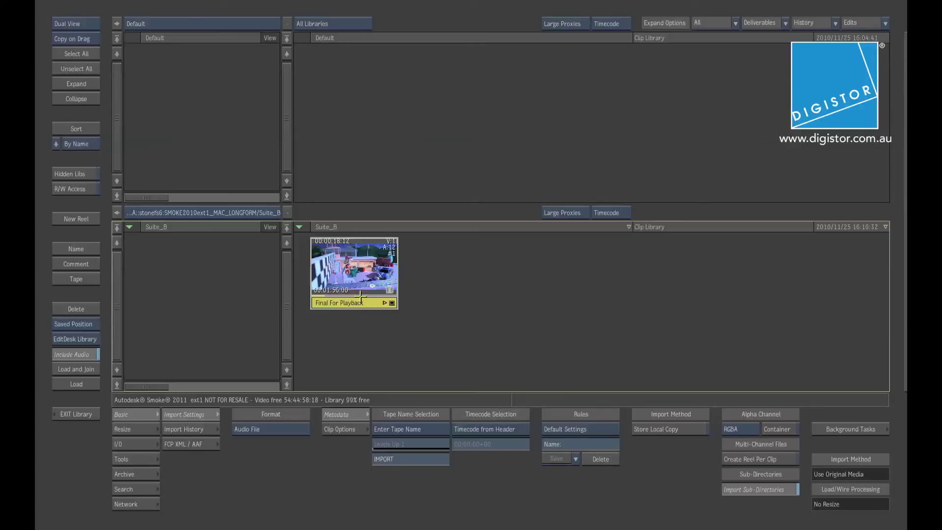
In Finder, move the spycerbox Info window aside and highlight its 41.94 TB capacity and 2.57 TB used
{"action": "key", "text": "super+Tab"}
{"action": "key", "text": "super+Tab"}
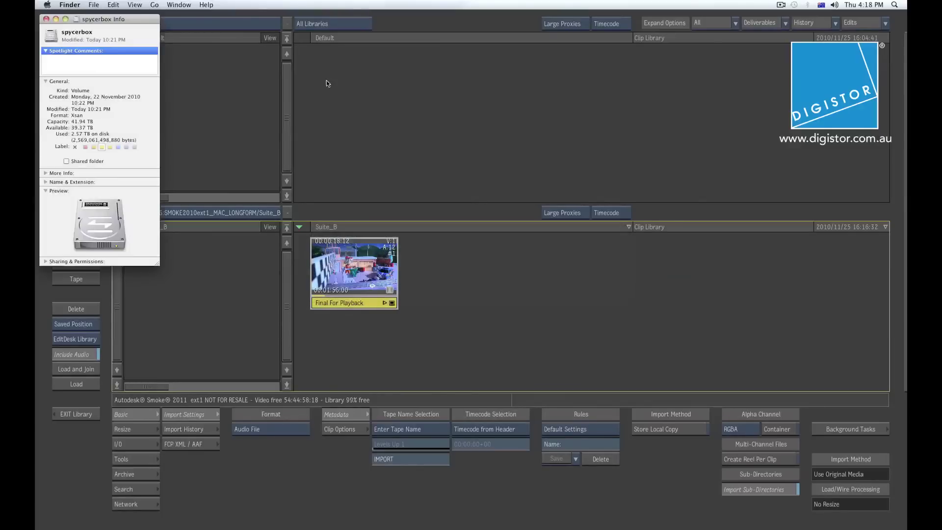
{"action": "left_click_drag", "start_coordinate": [126, 22], "coordinate": [682, 83]}
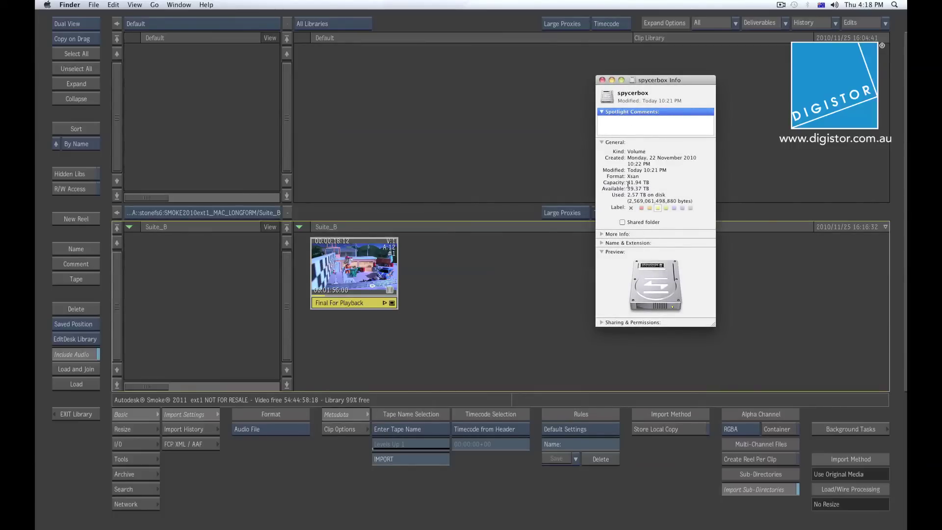
{"action": "left_click_drag", "start_coordinate": [627, 182], "coordinate": [645, 184]}
{"action": "left_click_drag", "start_coordinate": [627, 195], "coordinate": [641, 196]}
Drag Final For Playback from the Suite_B reel into the local Default library, transferring 2900 frames
{"action": "left_click", "coordinate": [471, 270]}
{"action": "left_click", "coordinate": [372, 303]}
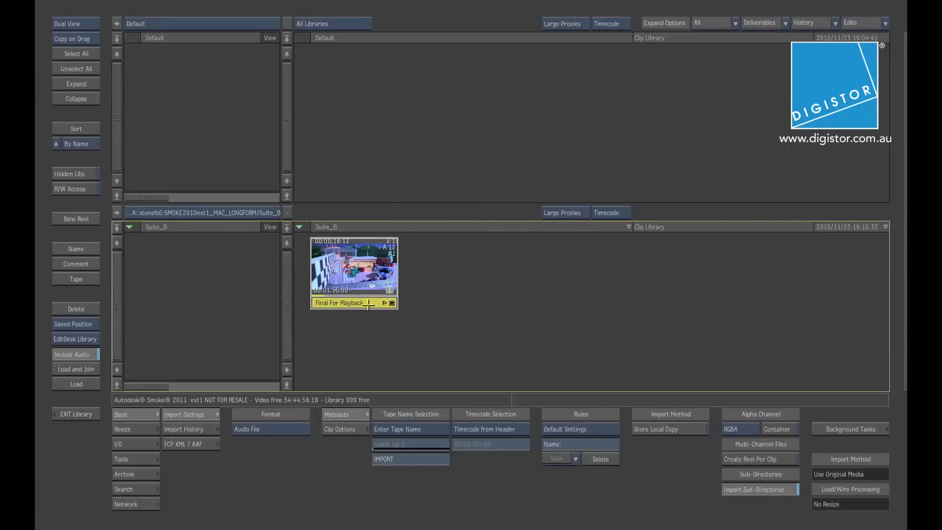
{"action": "left_click_drag", "start_coordinate": [368, 304], "coordinate": [483, 129]}
{"action": "left_click", "coordinate": [483, 128]}
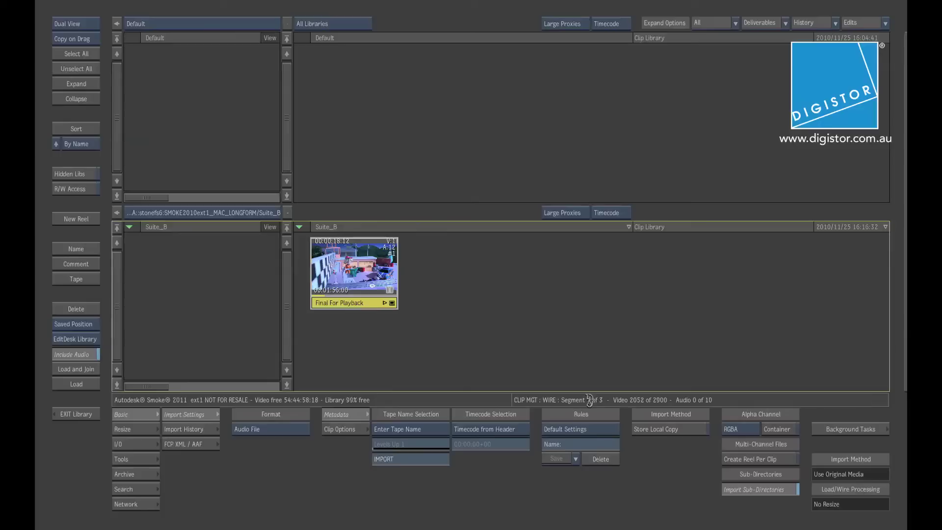
{"action": "key", "text": "super+Tab"}
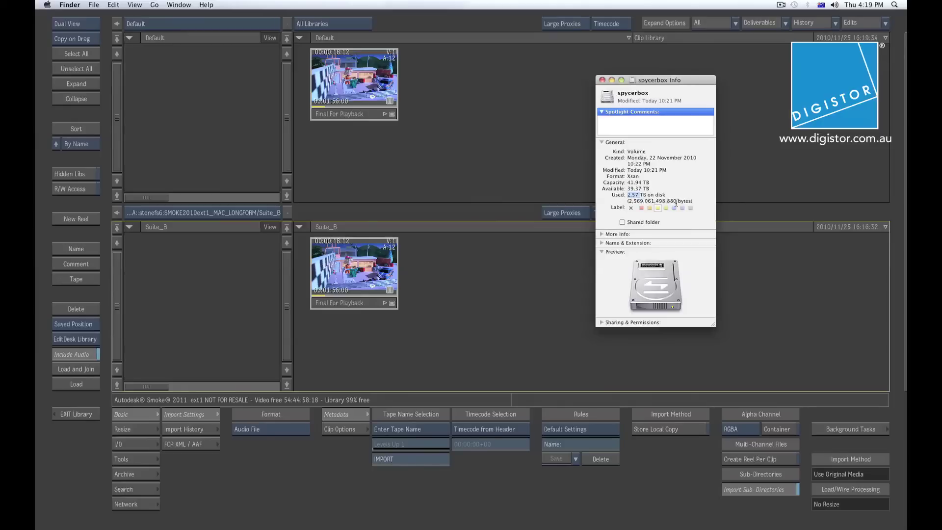
Scrub the copied Final For Playback to the policeman shot, compare it with the shared original, and select the copy
{"action": "left_click", "coordinate": [484, 139]}
{"action": "left_click", "coordinate": [343, 114]}
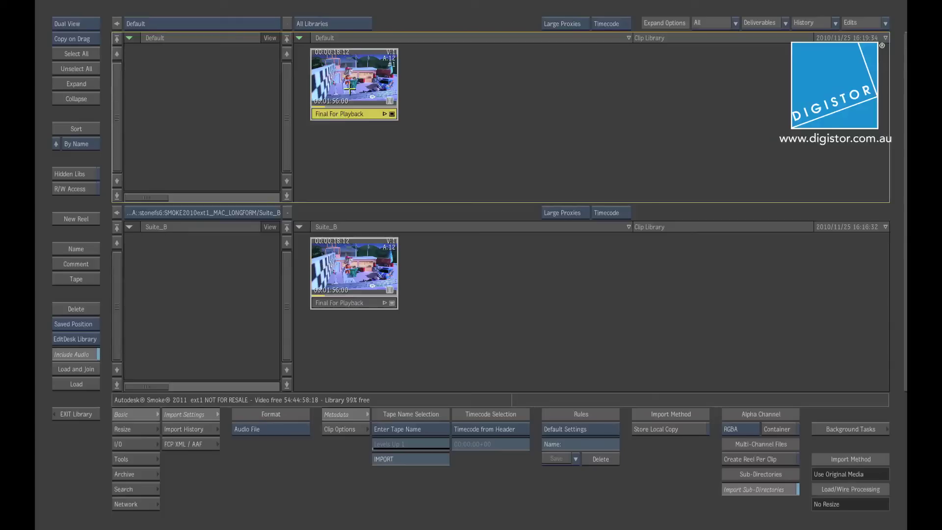
{"action": "left_click_drag", "start_coordinate": [334, 102], "coordinate": [353, 92]}
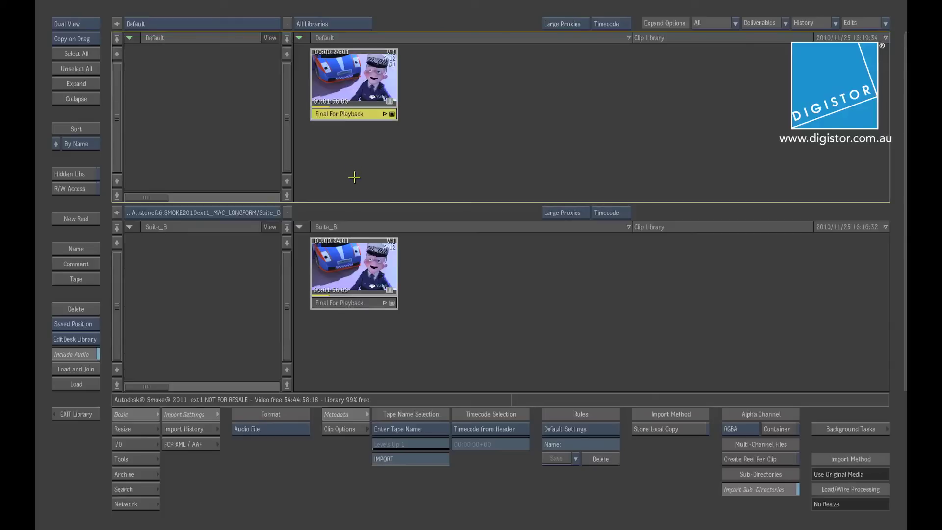
{"action": "left_click", "coordinate": [349, 276]}
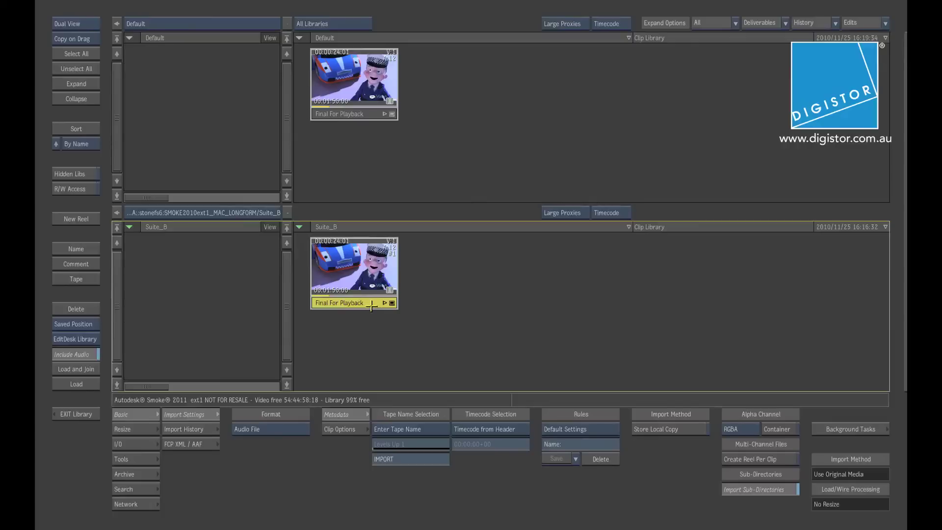
{"action": "left_click", "coordinate": [344, 114]}
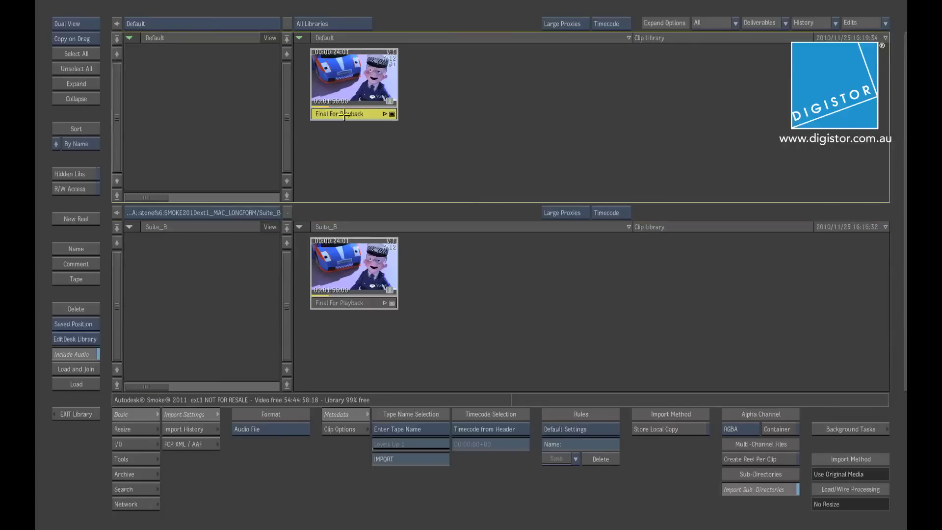
Load the local Final For Playback copy to the EditDesk and play it in the player
{"action": "left_click", "coordinate": [77, 385]}
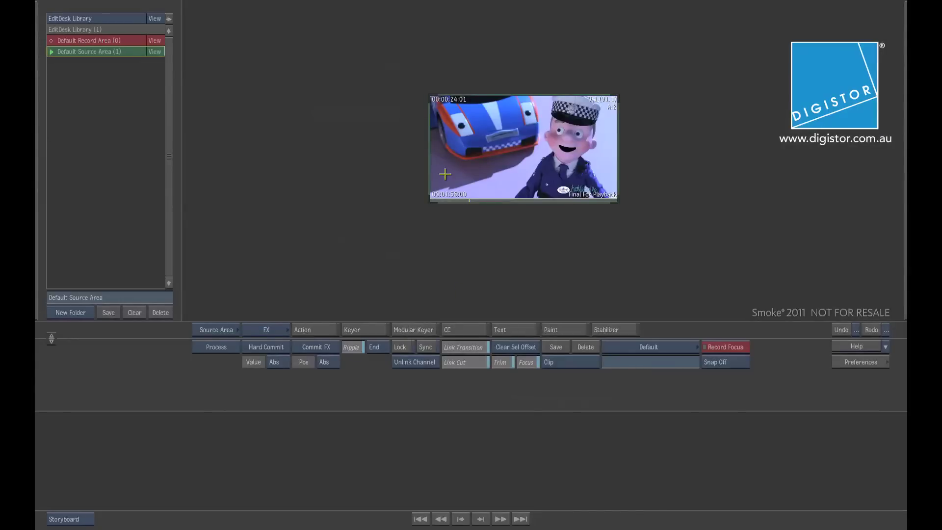
{"action": "left_click", "coordinate": [520, 312]}
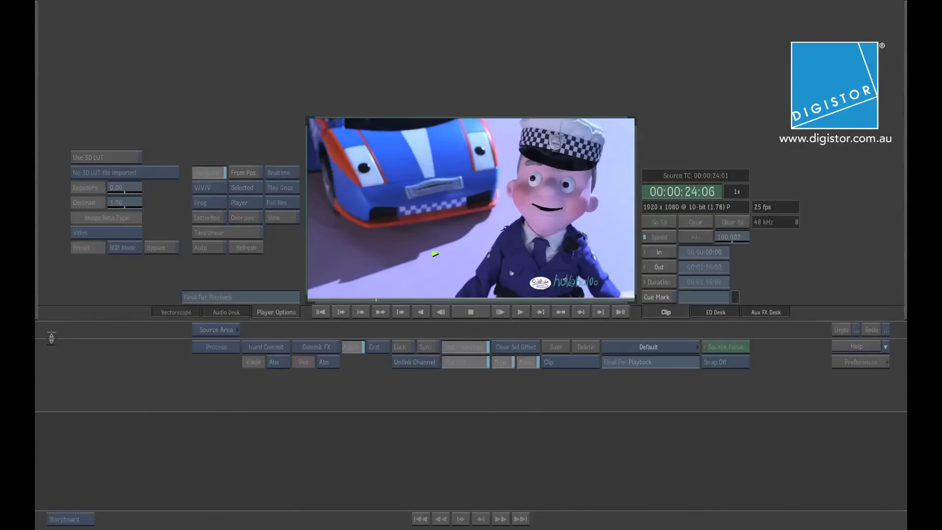